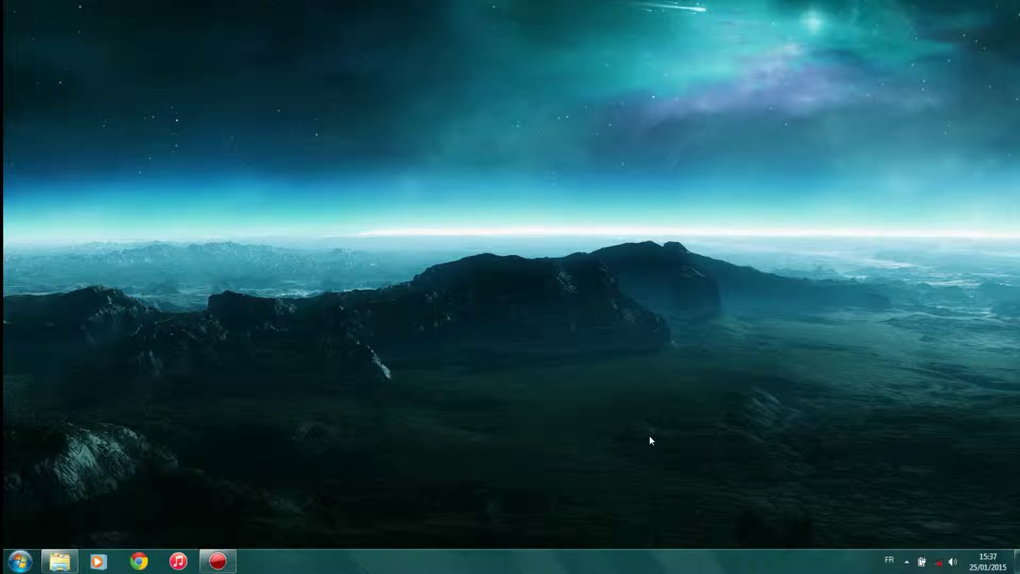
- View the Raccourcis.jpg keyboard picture from the Raccourcis clavier folder, then close it
{"action": "left_click", "coordinate": [59, 561]}
{"action": "double_click", "coordinate": [325, 240]}
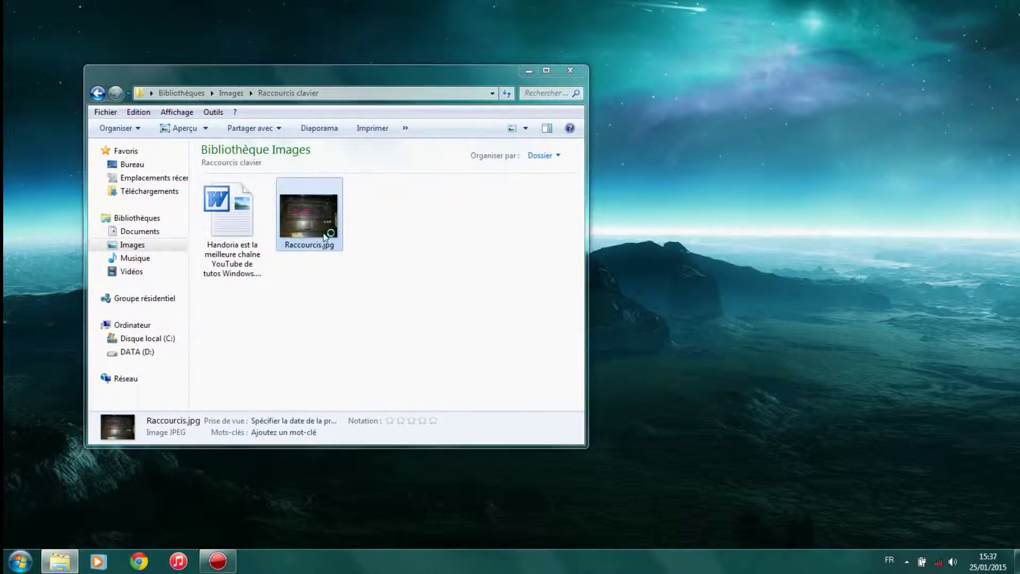
{"action": "scroll", "coordinate": [321, 313], "scroll_direction": "up", "scroll_amount": 3}
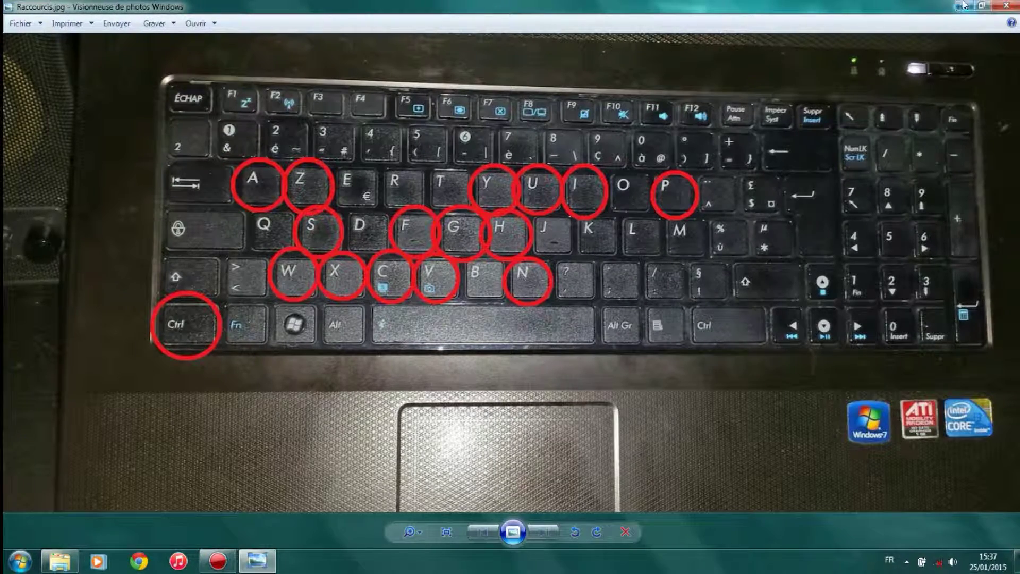
{"action": "left_click", "coordinate": [1002, 7]}
- Open the Handoria Word document from the Raccourcis clavier folder and search its text for "tutos"
{"action": "key", "text": "Left"}
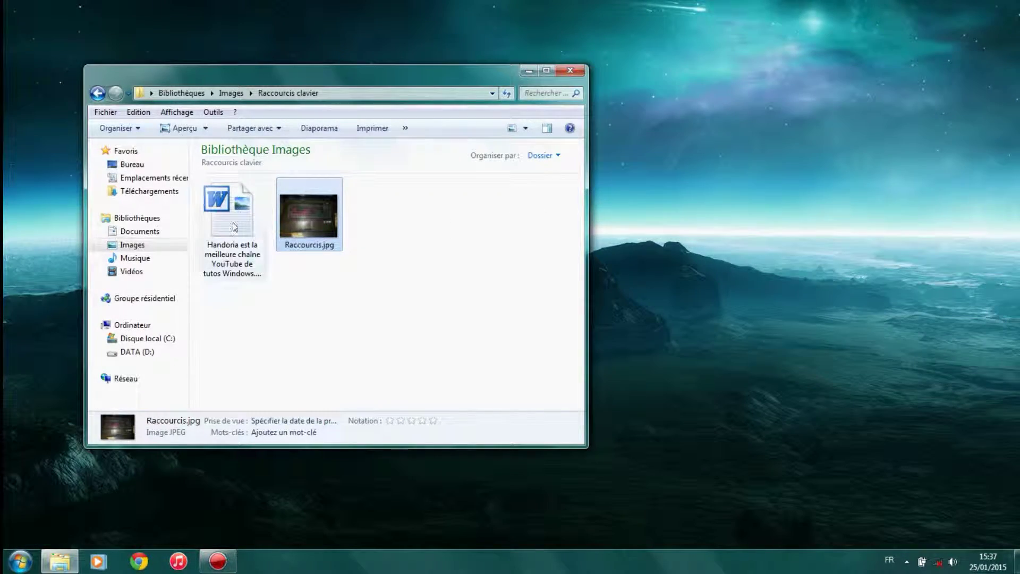
{"action": "key", "text": "Return"}
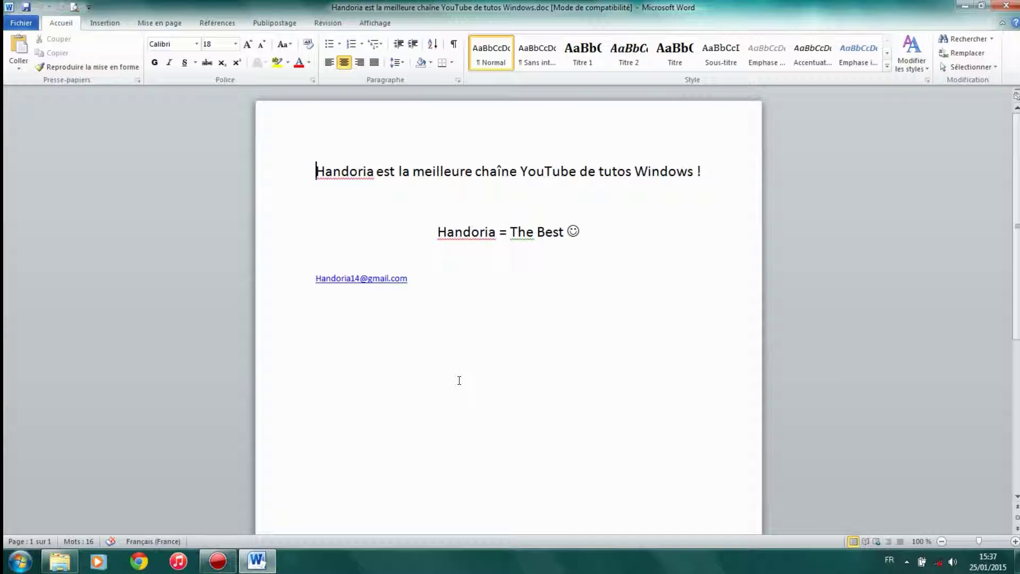
{"action": "key", "text": "ctrl+f"}
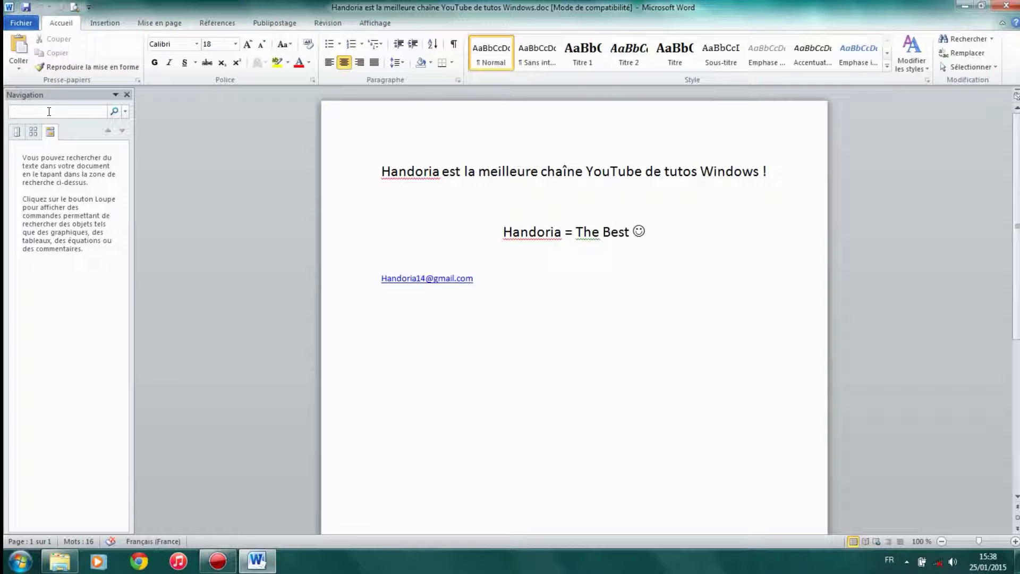
{"action": "type", "text": "tutos"}
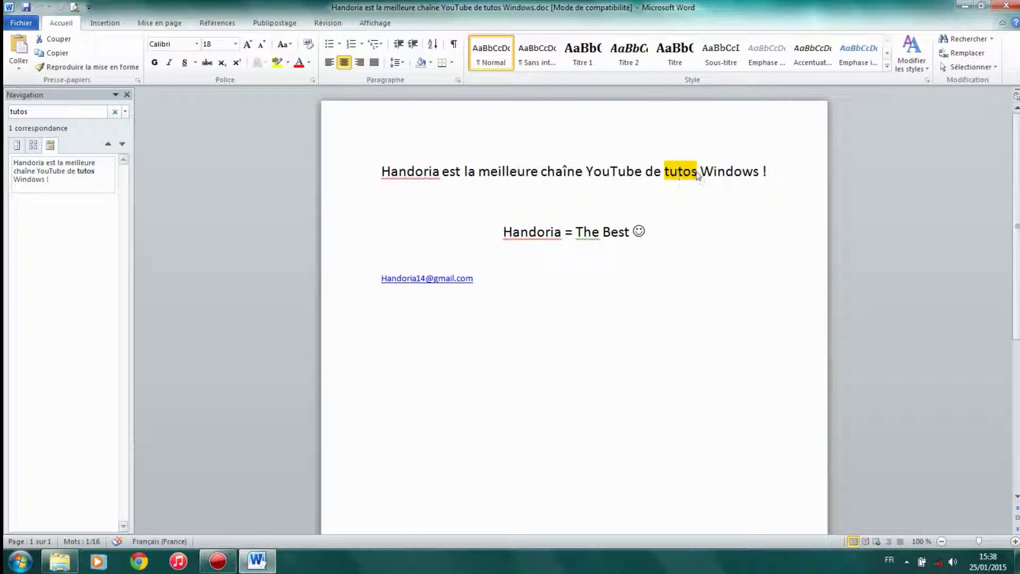
{"action": "left_click", "coordinate": [128, 95]}
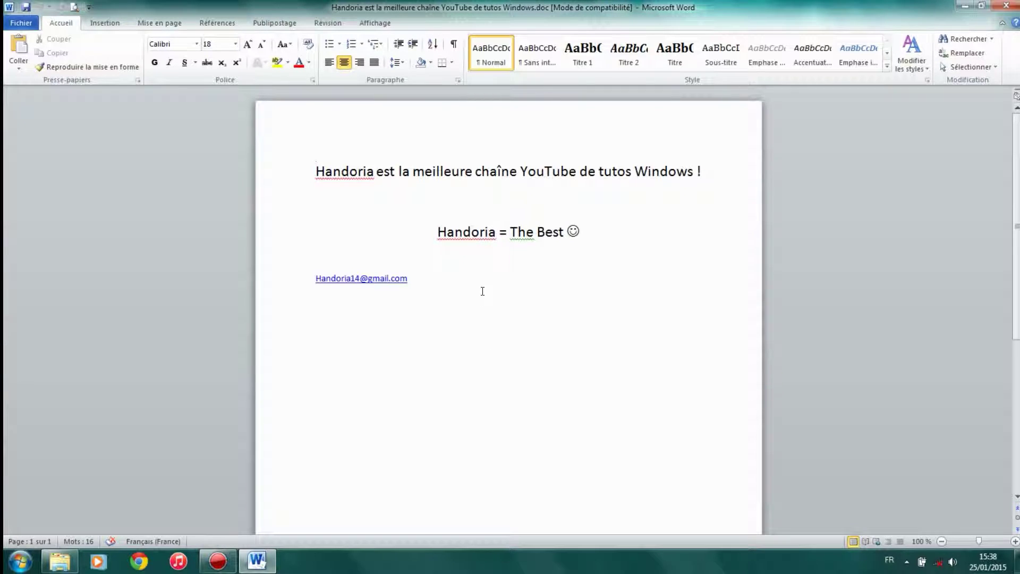
- Try correcting the top line's first word to "Andoria" by hand, then restore it to "Handoria"
{"action": "left_click", "coordinate": [332, 174]}
{"action": "key", "text": "BackSpace"}
{"action": "key", "text": "BackSpace"}
{"action": "type", "text": "A"}
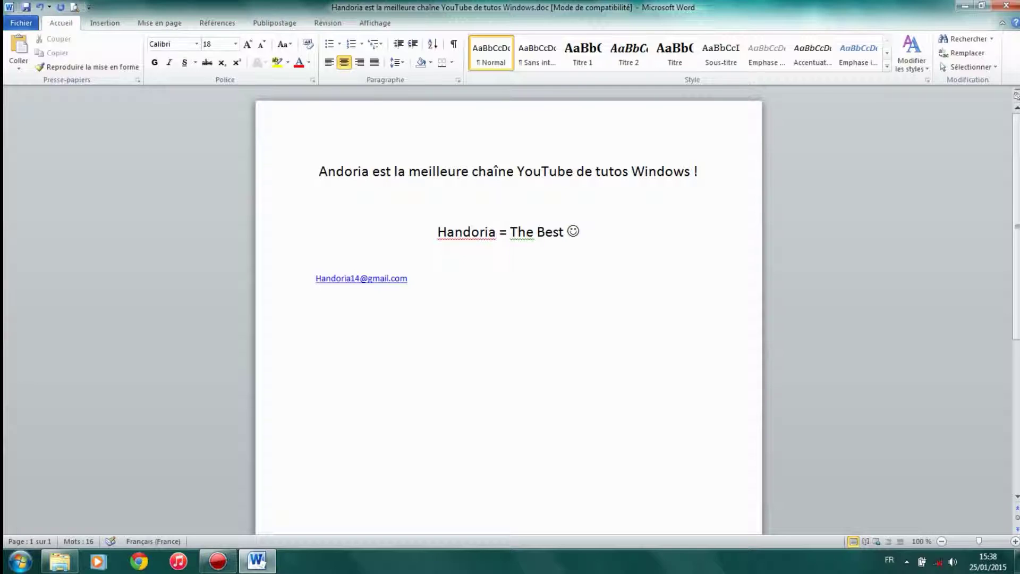
{"action": "key", "text": "BackSpace"}
{"action": "type", "text": "Ha"}
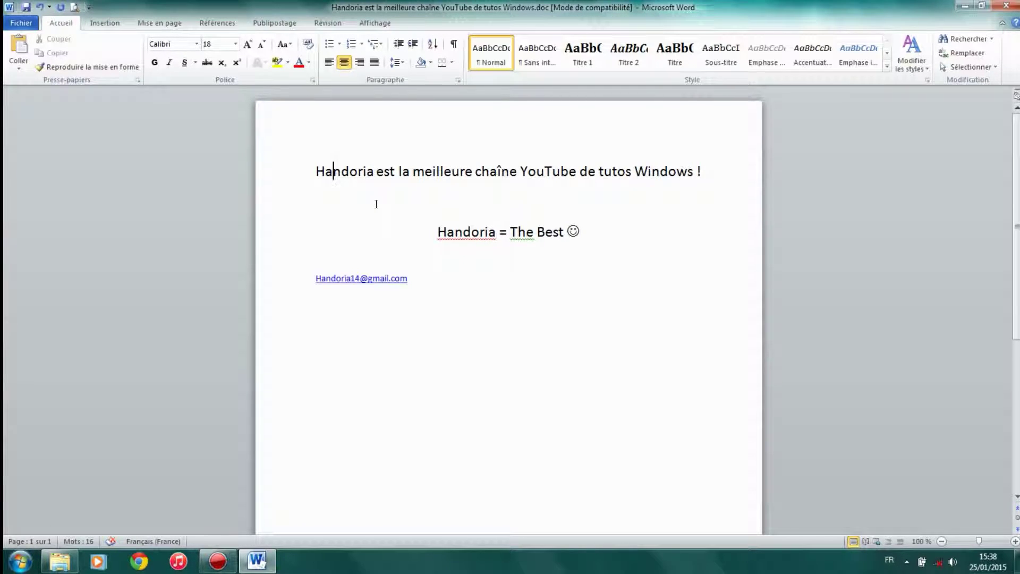
- Replace every occurrence of "Handoria" in the document with "Andoria" and close the replace dialog
{"action": "key", "text": "ctrl+h"}
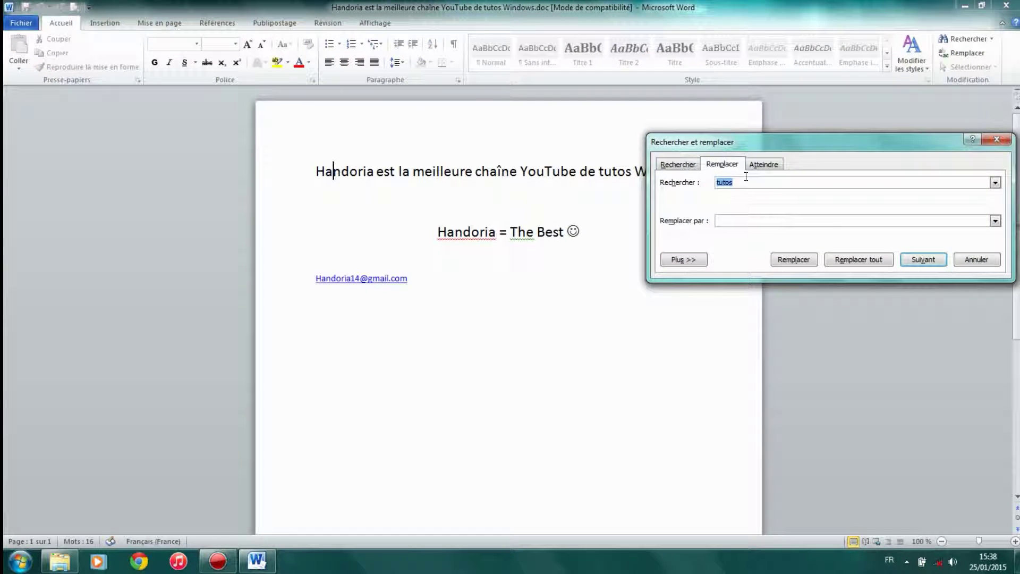
{"action": "type", "text": "Handoria"}
{"action": "left_click", "coordinate": [748, 215]}
{"action": "type", "text": "Andoria"}
{"action": "left_click", "coordinate": [854, 258]}
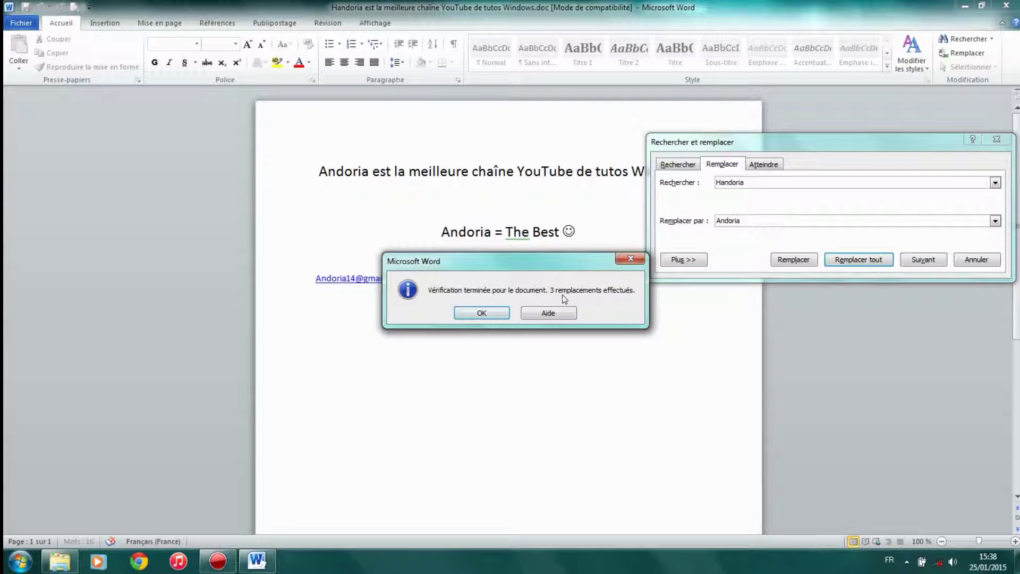
{"action": "left_click", "coordinate": [498, 311]}
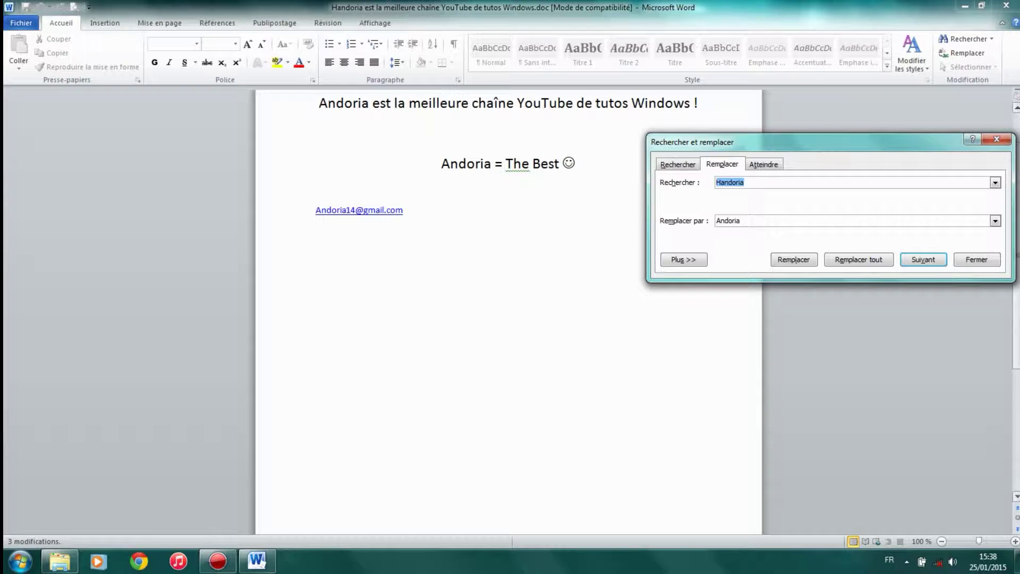
{"action": "left_click", "coordinate": [977, 260]}
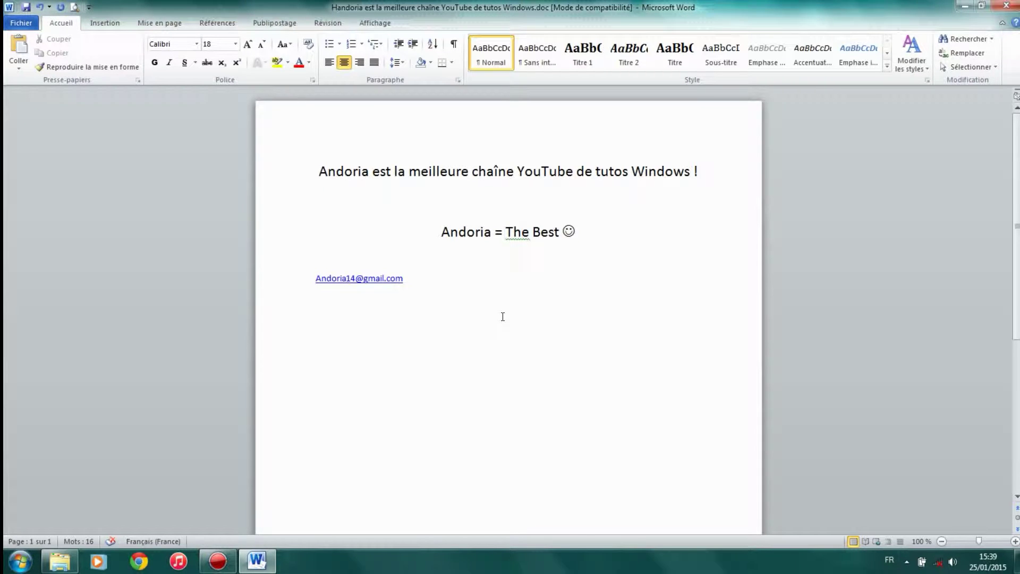
- Select all of the document's text, delete it and undo the deletion
{"action": "key", "text": "ctrl+a"}
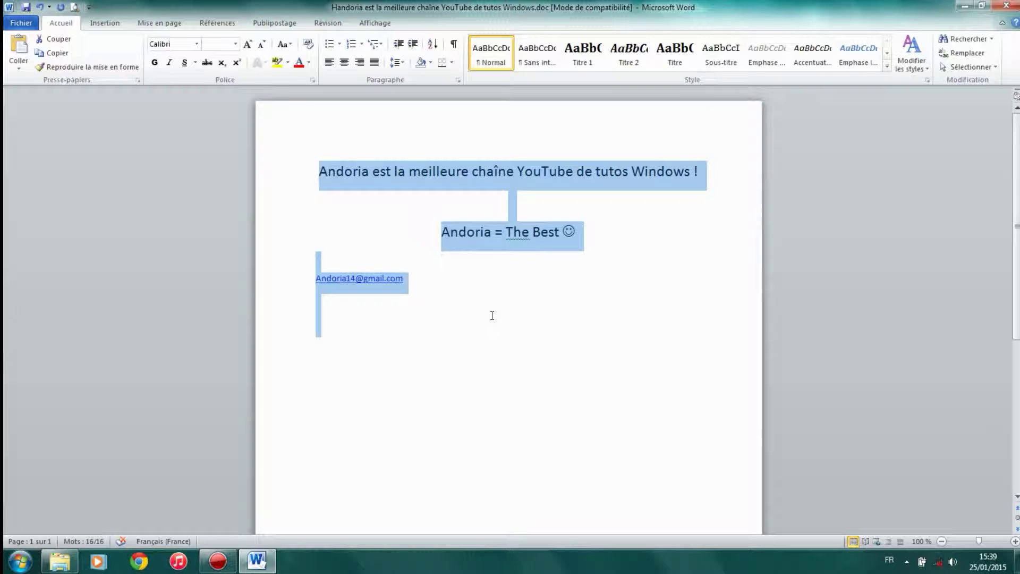
{"action": "left_click", "coordinate": [455, 355]}
{"action": "key", "text": "ctrl+a"}
{"action": "left_click", "coordinate": [456, 357]}
{"action": "key", "text": "Delete"}
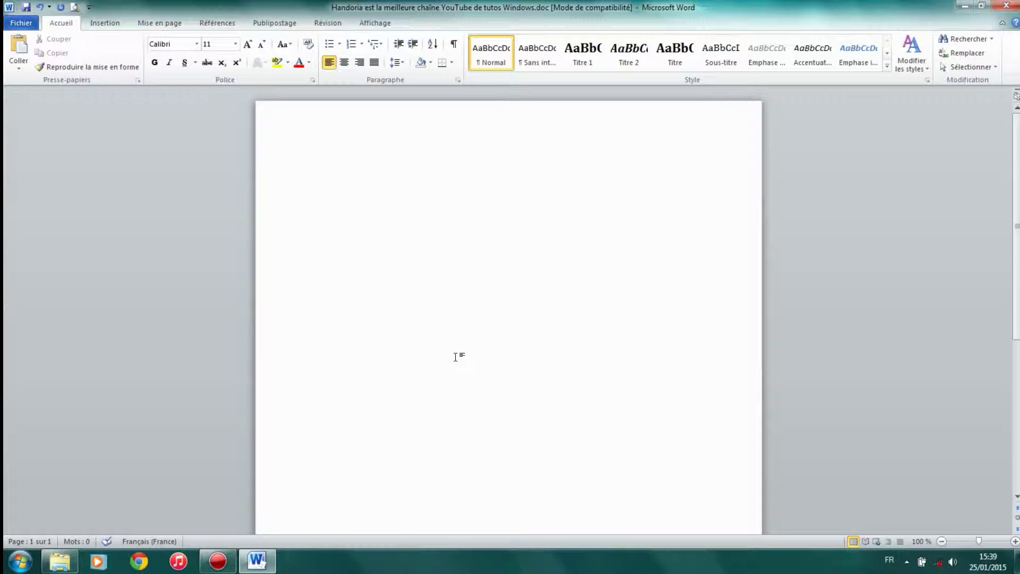
{"action": "key", "text": "ctrl+z"}
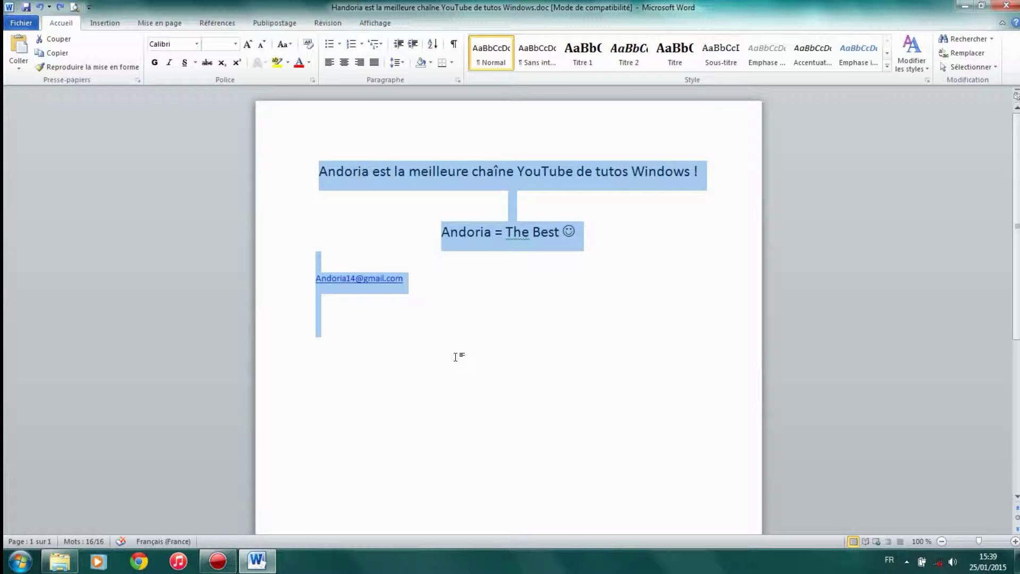
- Demonstrate repeated deletion, undo and redo on the full document text, ending with the text restored and deselected
{"action": "key", "text": "Delete"}
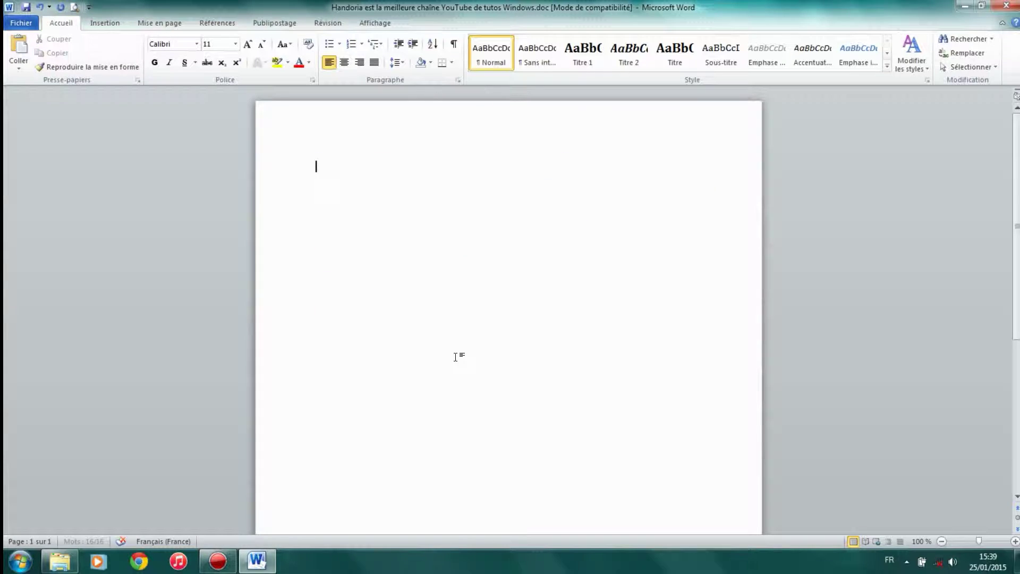
{"action": "key", "text": "ctrl+z"}
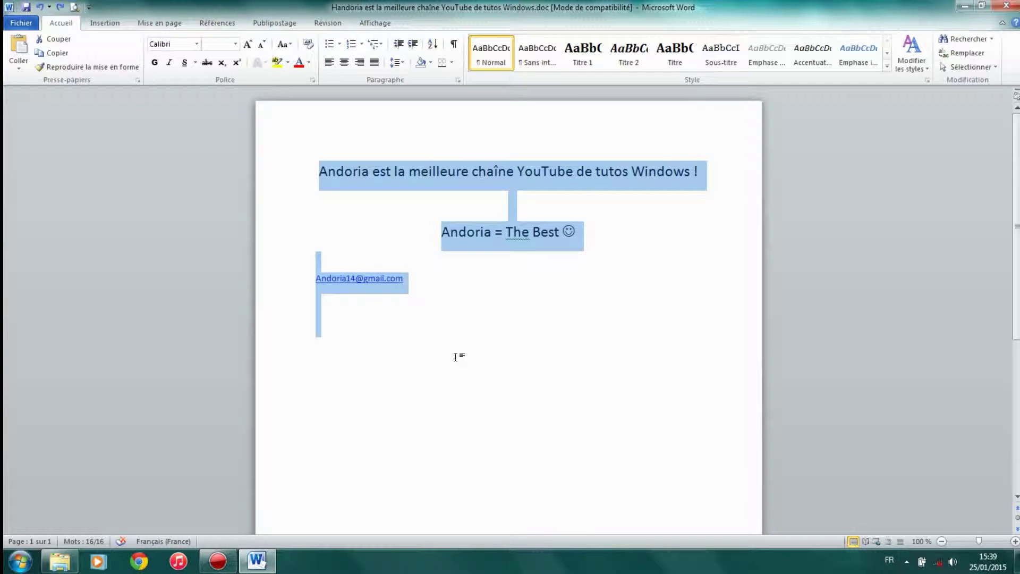
{"action": "key", "text": "Delete"}
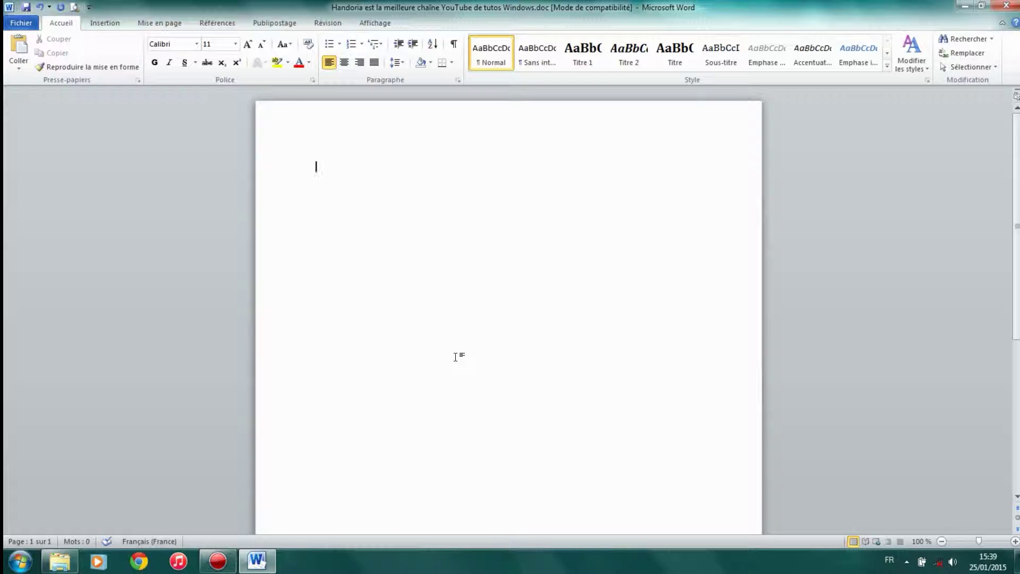
{"action": "key", "text": "ctrl+z"}
{"action": "key", "text": "ctrl+y"}
{"action": "key", "text": "ctrl+z"}
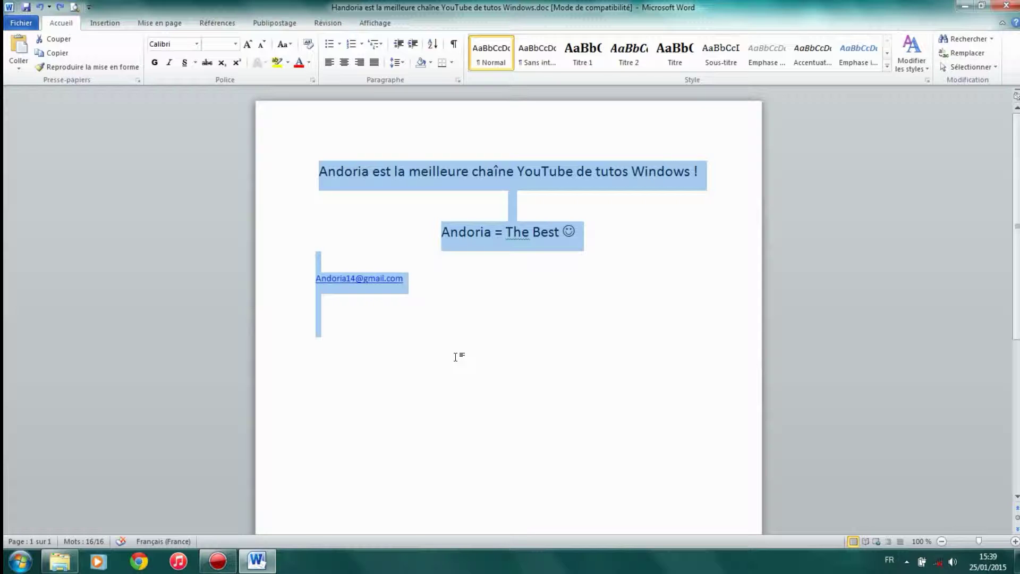
{"action": "key", "text": "Delete"}
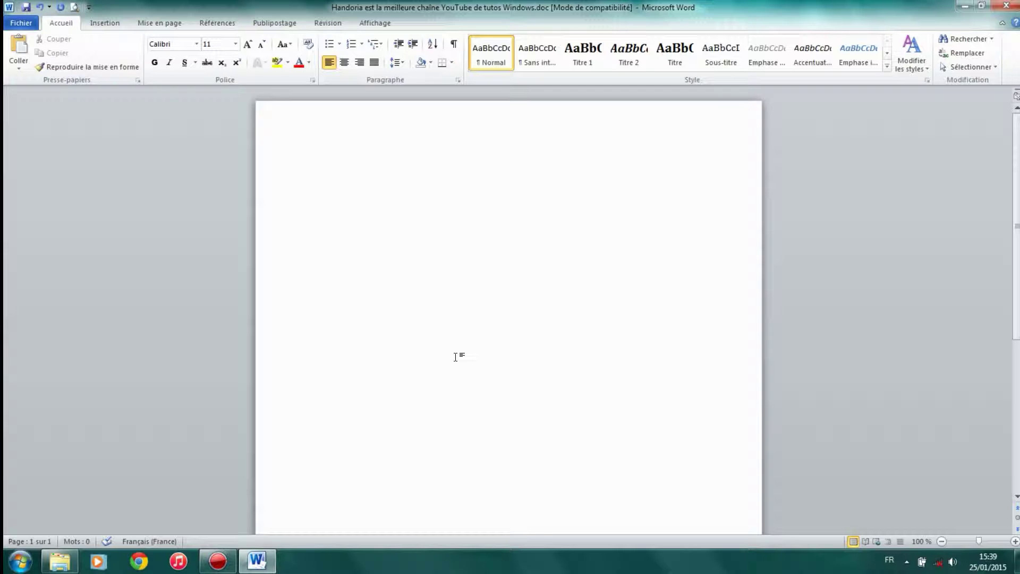
{"action": "key", "text": "ctrl+z"}
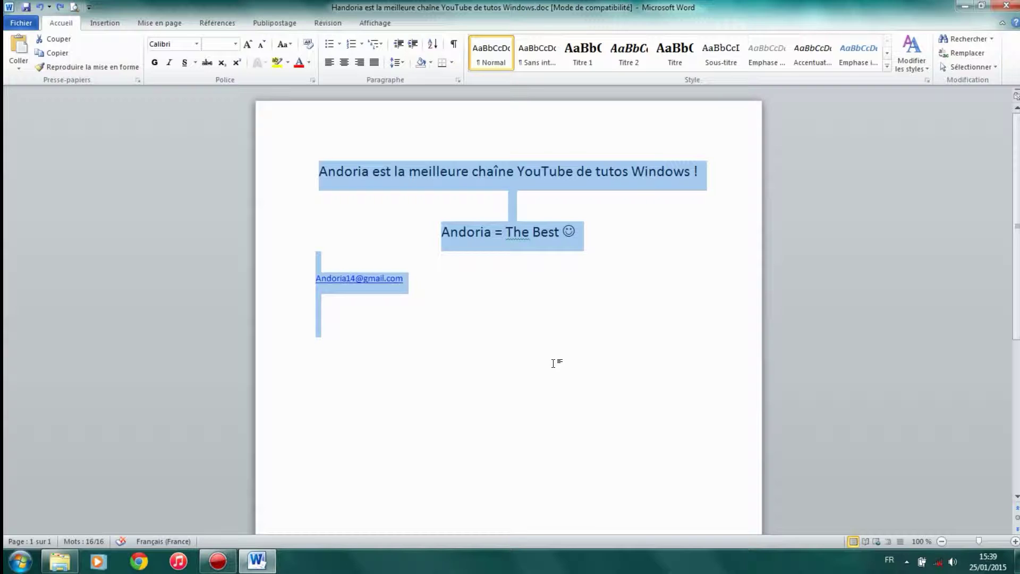
{"action": "left_click", "coordinate": [641, 208]}
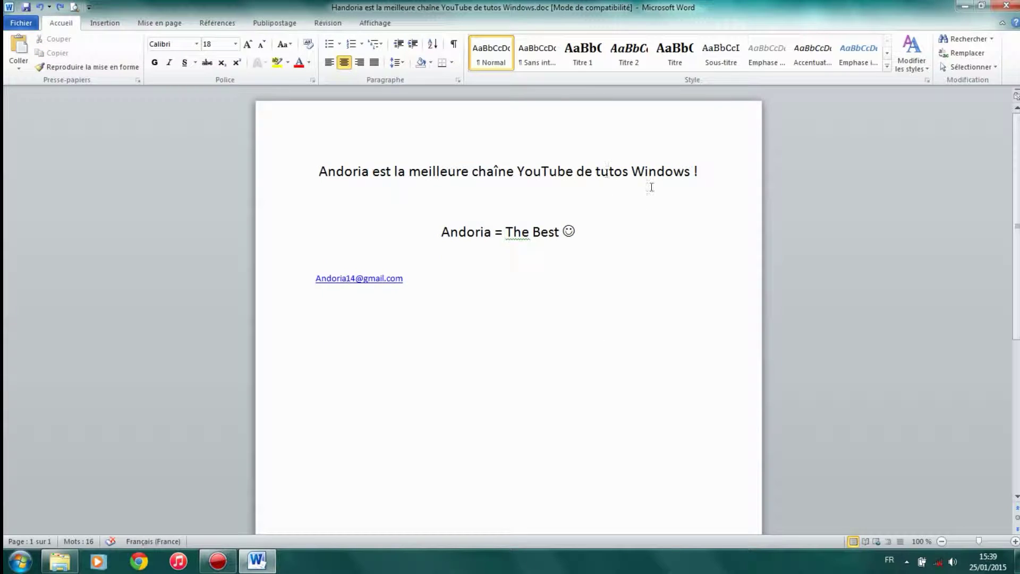
- Format the top line of the document as bold, italic and underlined
{"action": "left_click_drag", "start_coordinate": [704, 169], "coordinate": [324, 164]}
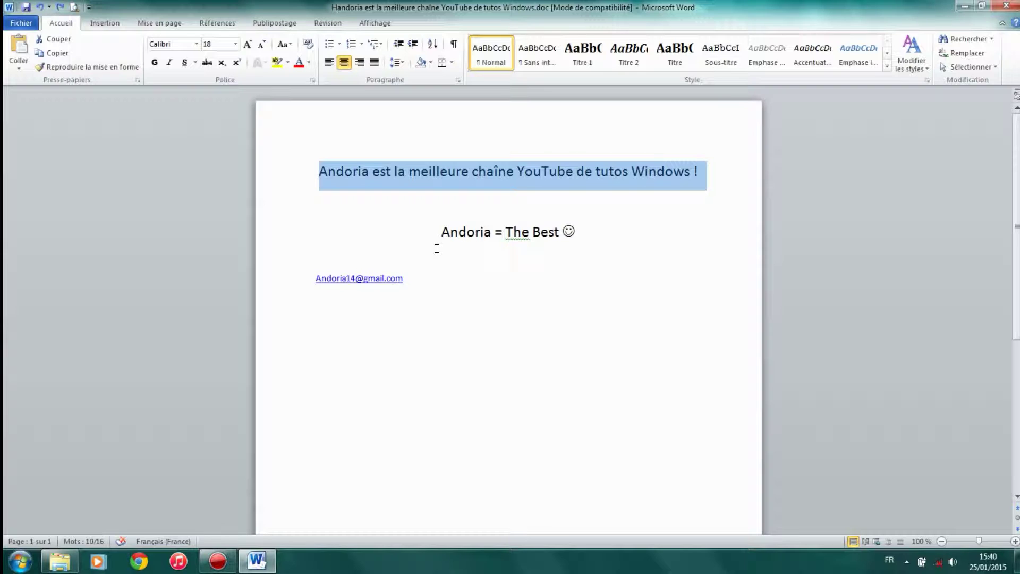
{"action": "key", "text": "ctrl+g"}
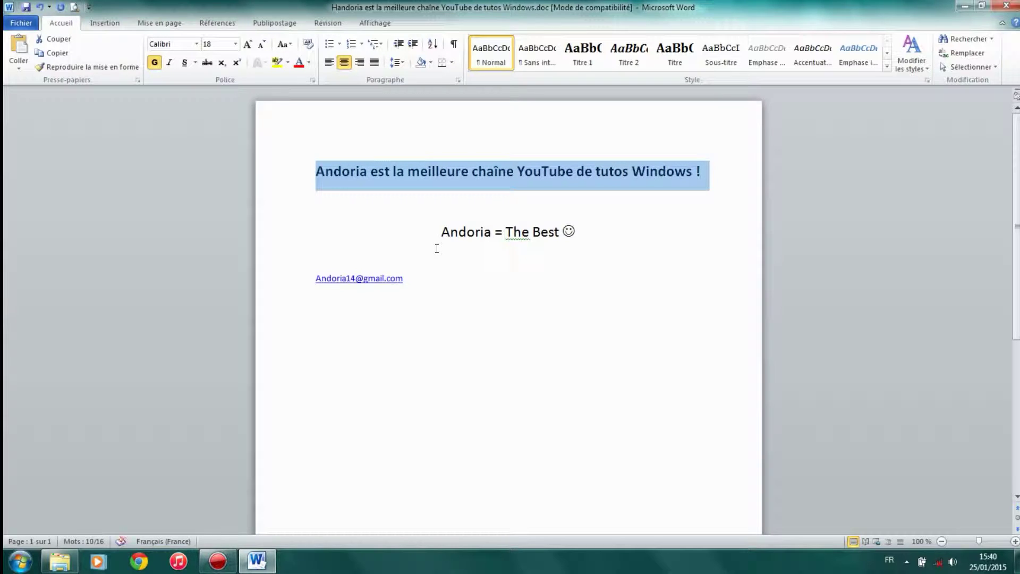
{"action": "key", "text": "ctrl+i"}
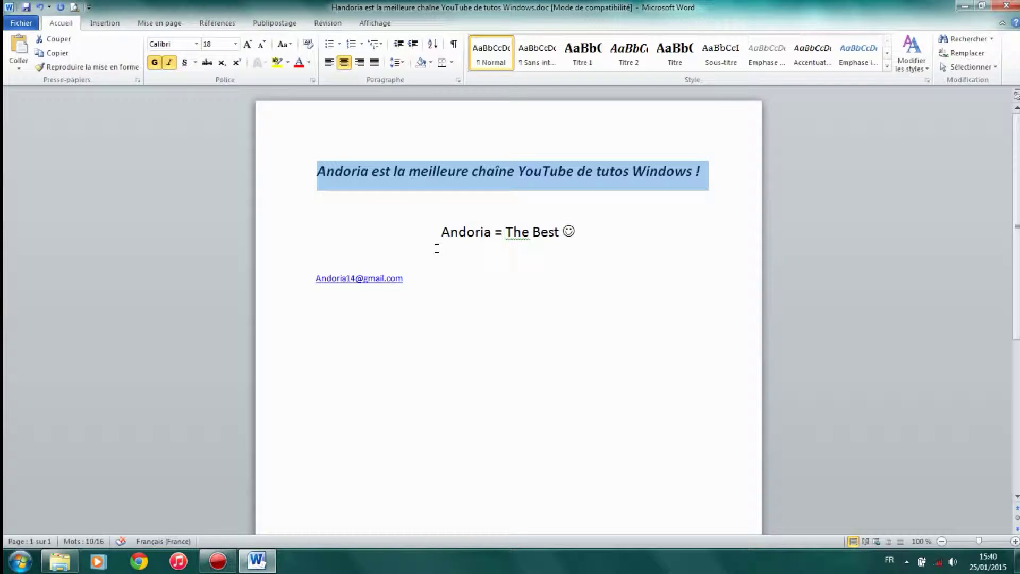
{"action": "key", "text": "ctrl+u"}
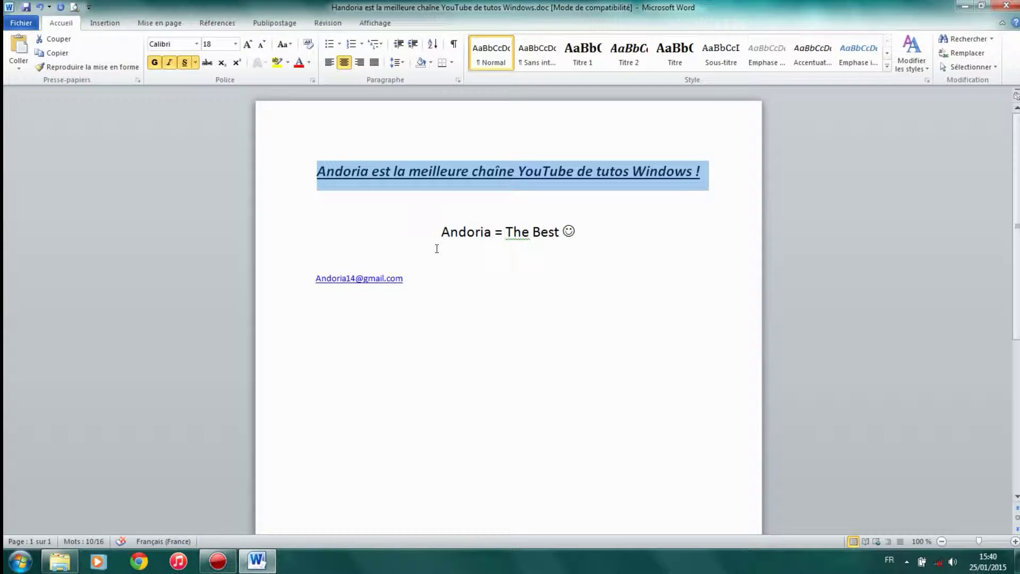
- Clear the top line's character formatting, undo the clearing and clear the formatting once more
{"action": "key", "text": "ctrl+space"}
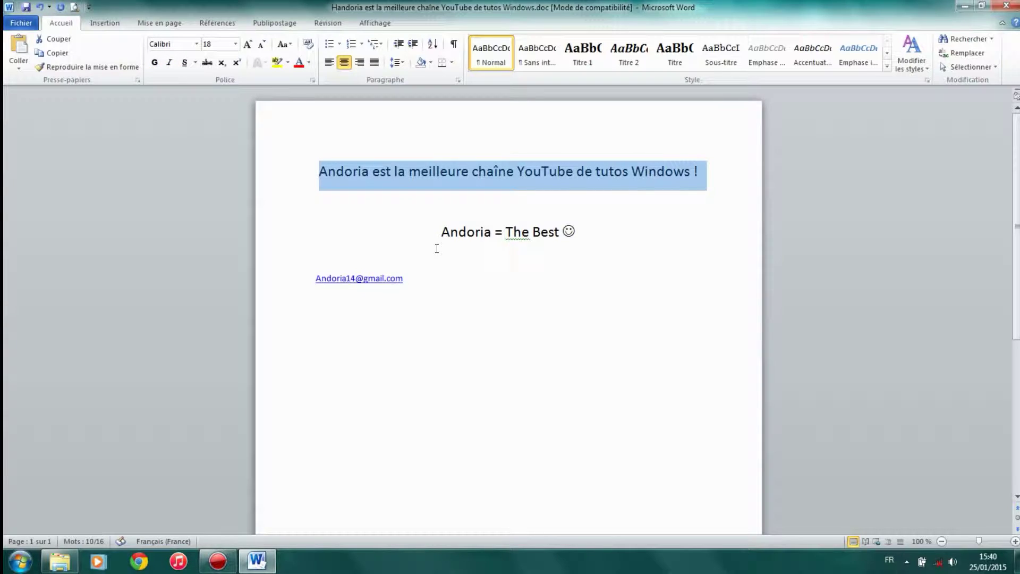
{"action": "key", "text": "ctrl+z"}
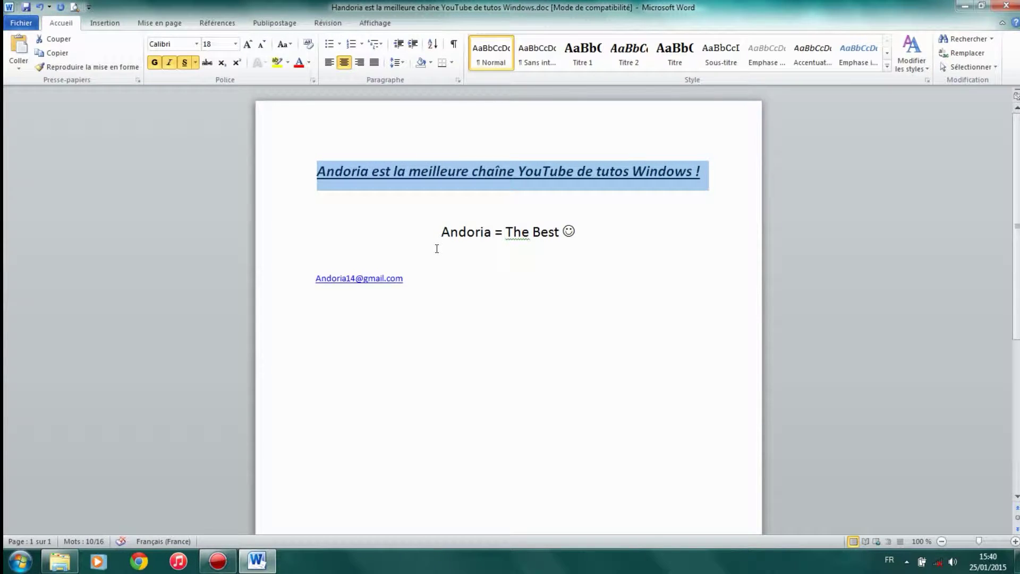
{"action": "key", "text": "ctrl+space"}
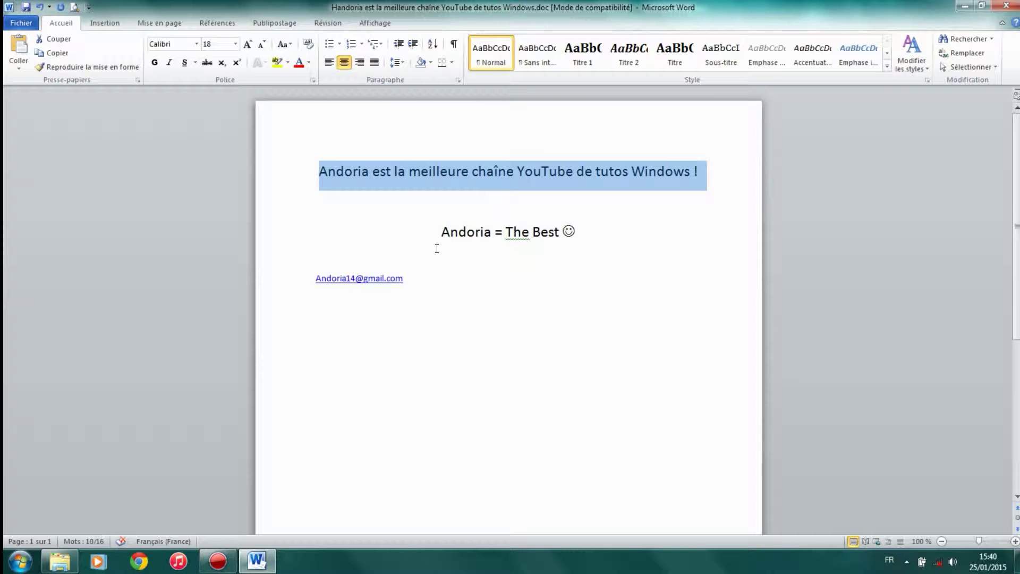
- Copy the line "Andoria = The Best ☺" and paste it into the empty paragraph below the e-mail address
{"action": "left_click", "coordinate": [428, 280]}
{"action": "left_click_drag", "start_coordinate": [576, 231], "coordinate": [456, 227]}
{"action": "key", "text": "ctrl+c"}
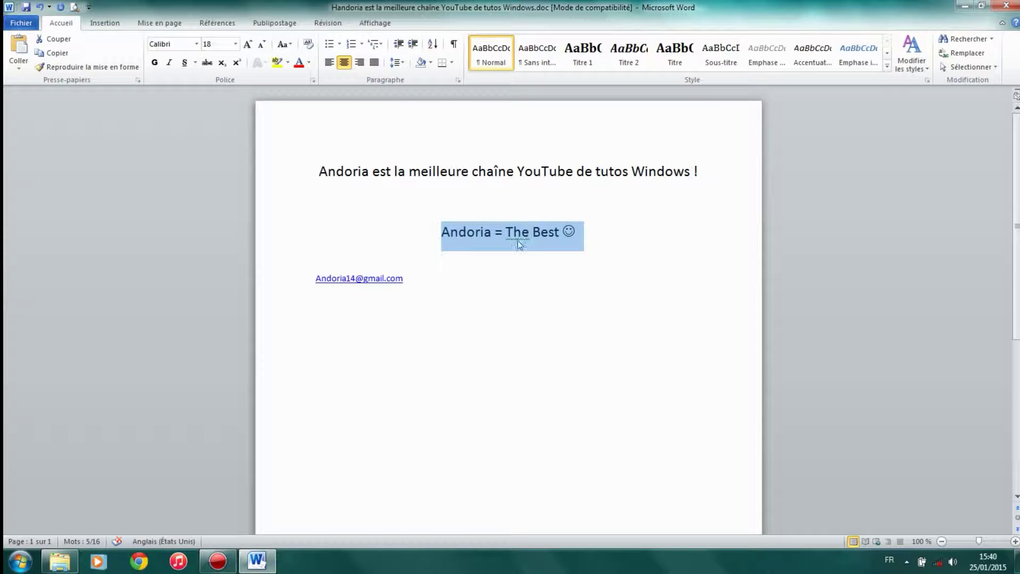
{"action": "left_click", "coordinate": [440, 366]}
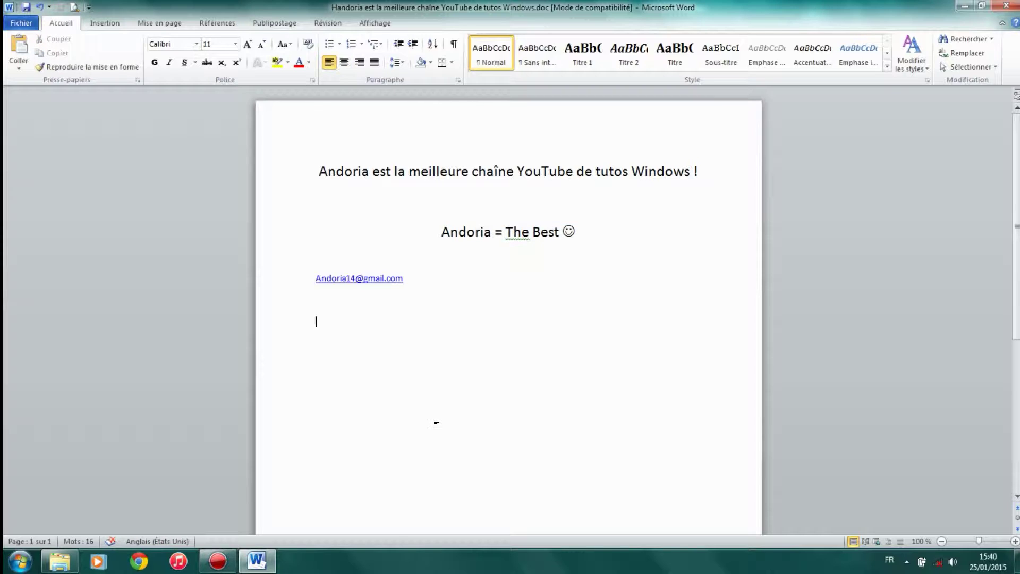
{"action": "key", "text": "ctrl+v"}
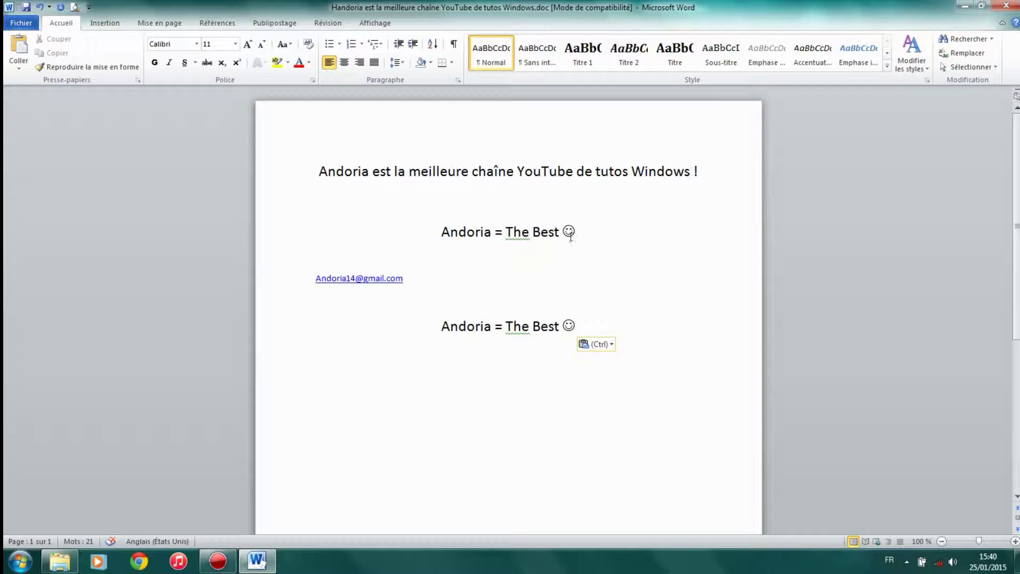
- Highlight the original "The Best" line and its pasted copy in turn to compare them
{"action": "left_click_drag", "start_coordinate": [443, 231], "coordinate": [585, 228]}
{"action": "left_click", "coordinate": [440, 326]}
{"action": "left_click_drag", "start_coordinate": [440, 326], "coordinate": [579, 322]}
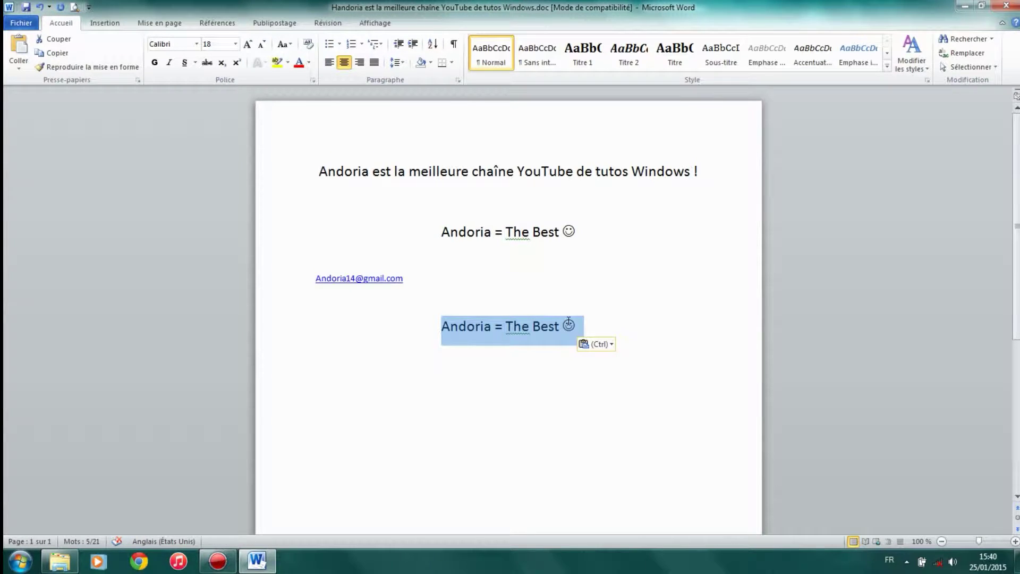
{"action": "left_click_drag", "start_coordinate": [434, 229], "coordinate": [568, 231]}
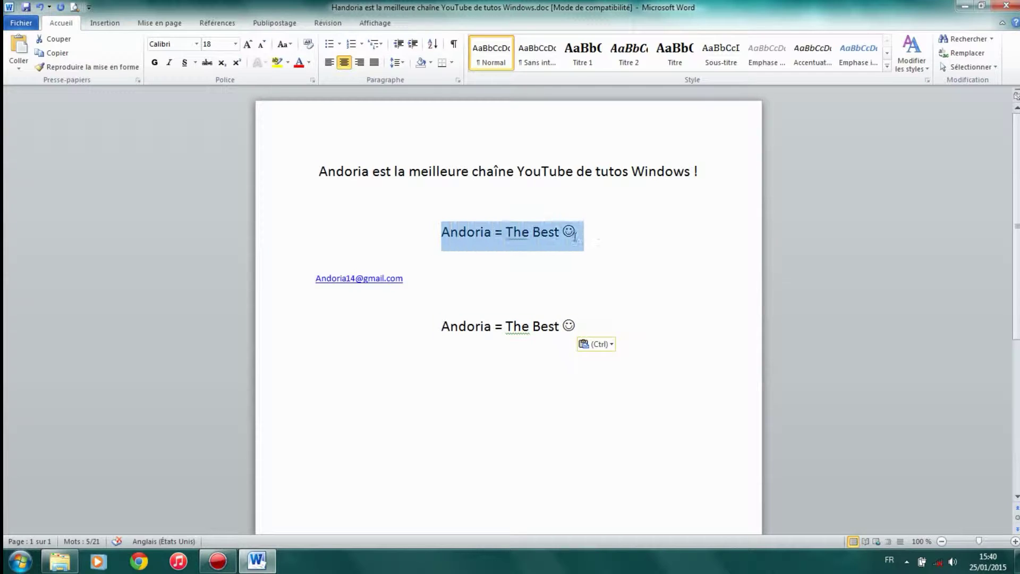
{"action": "left_click_drag", "start_coordinate": [440, 326], "coordinate": [568, 325]}
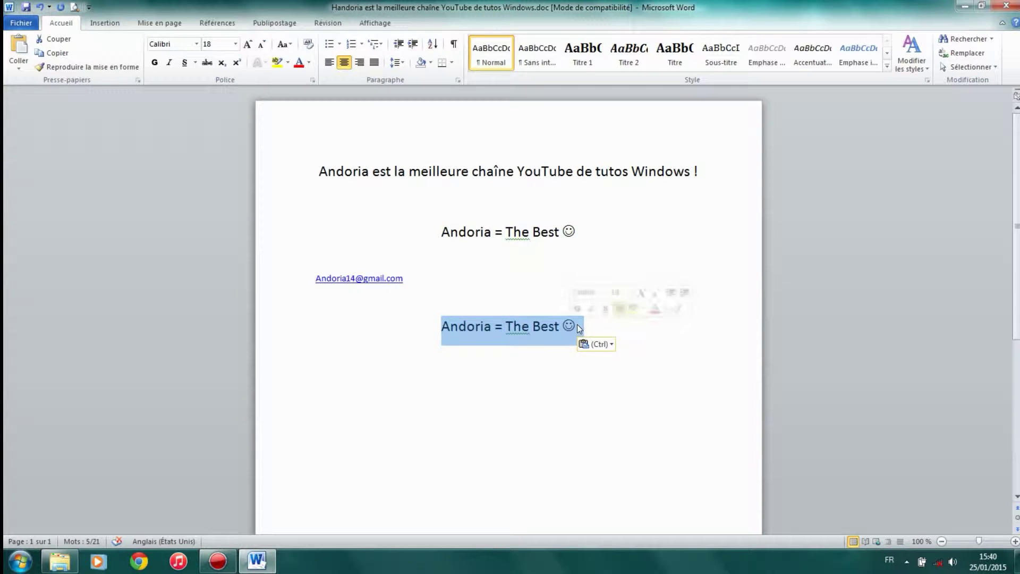